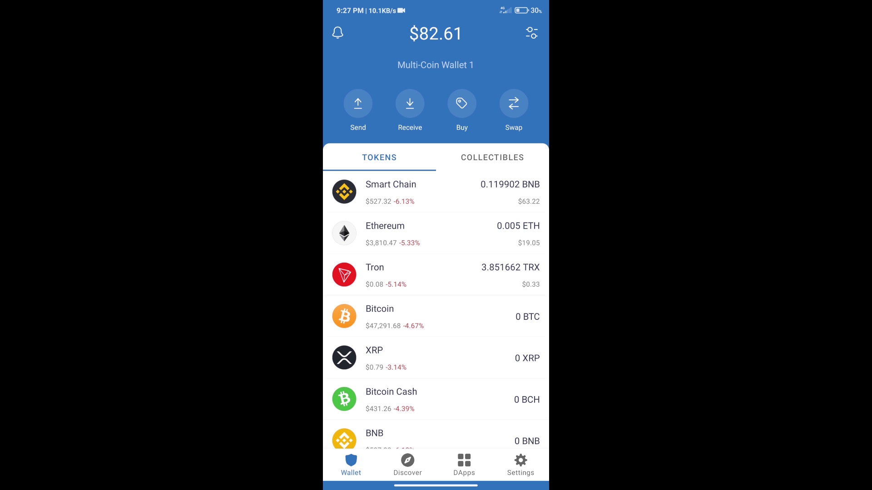
# Step: Open the Search - Buy token list from the wallet home screen
pyautogui.click(462, 103)
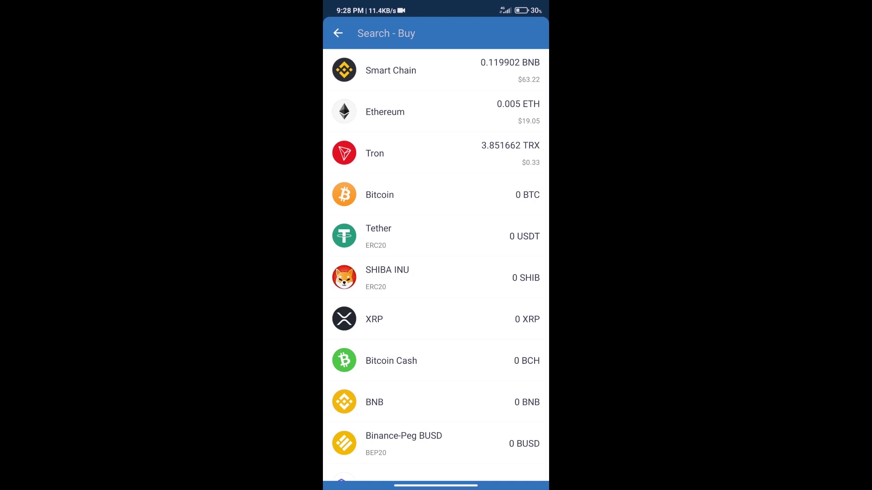
# Step: Get a $50 BNB purchase quote (~0.091 BNB via MoonPay), then back out
pyautogui.click(423, 33)
pyautogui.write('bn')
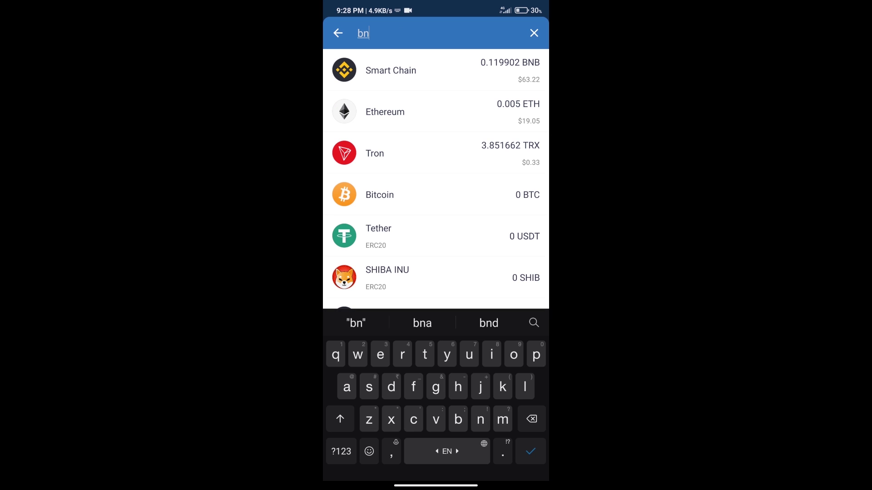
pyautogui.write('b')
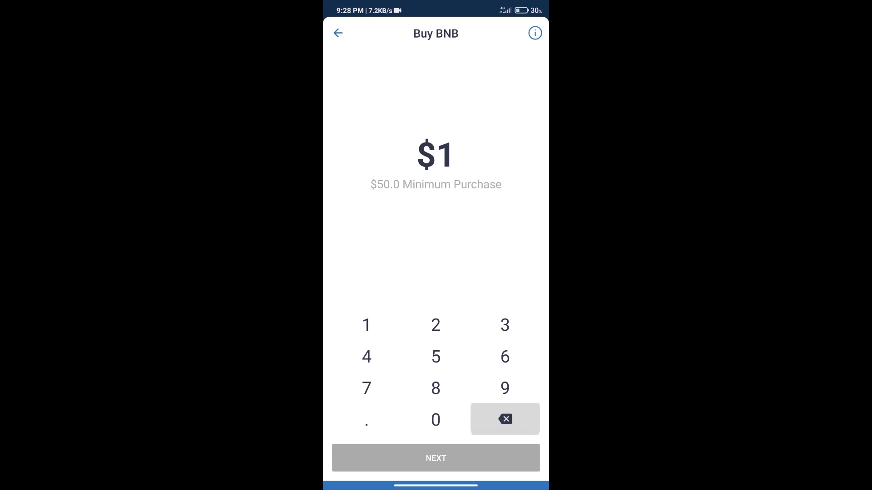
pyautogui.click(436, 357)
pyautogui.click(436, 419)
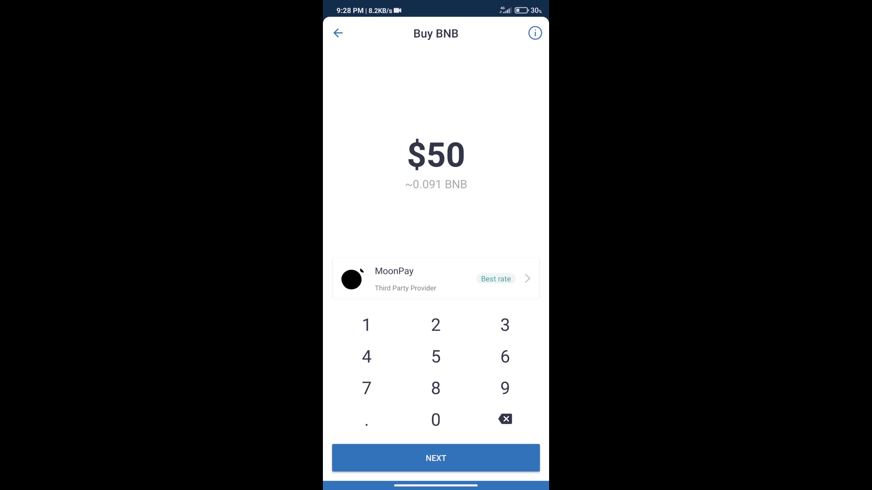
pyautogui.press('Escape')
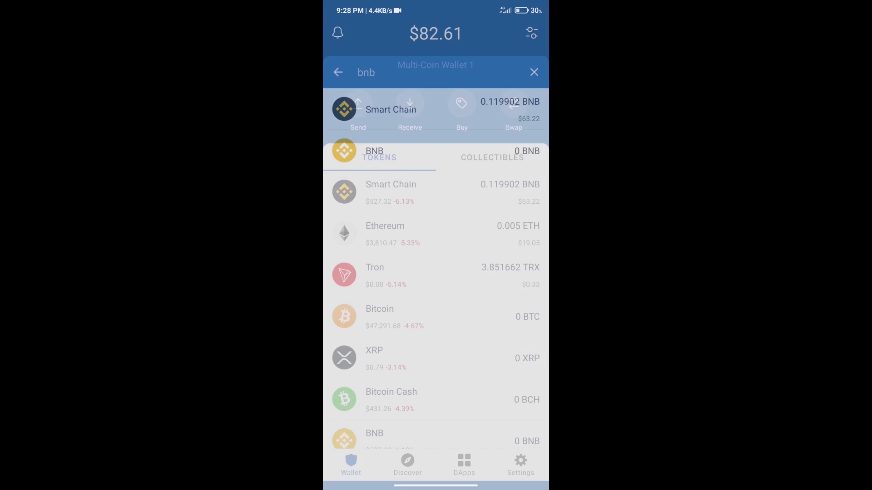
# Step: Return home and load PancakeSwap's BNB-to-CAKE swap page in the DApps browser
pyautogui.press('Escape')
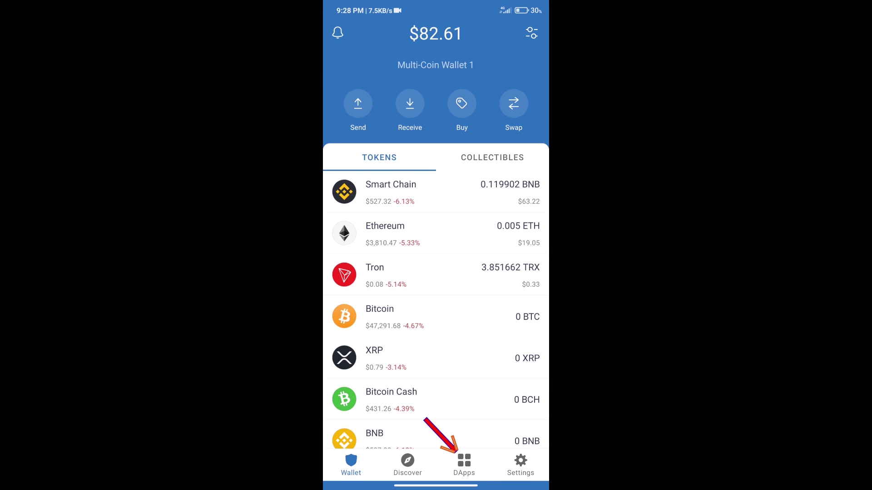
pyautogui.click(463, 465)
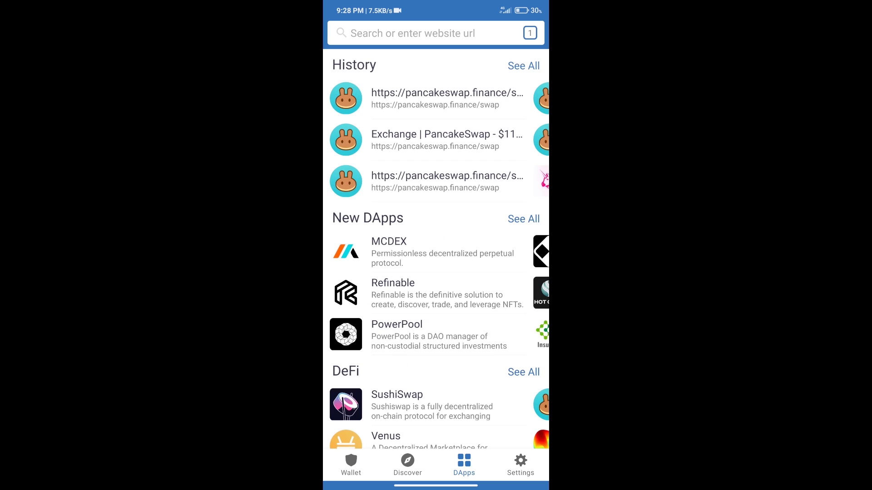
pyautogui.scroll(-5, 436, 272)
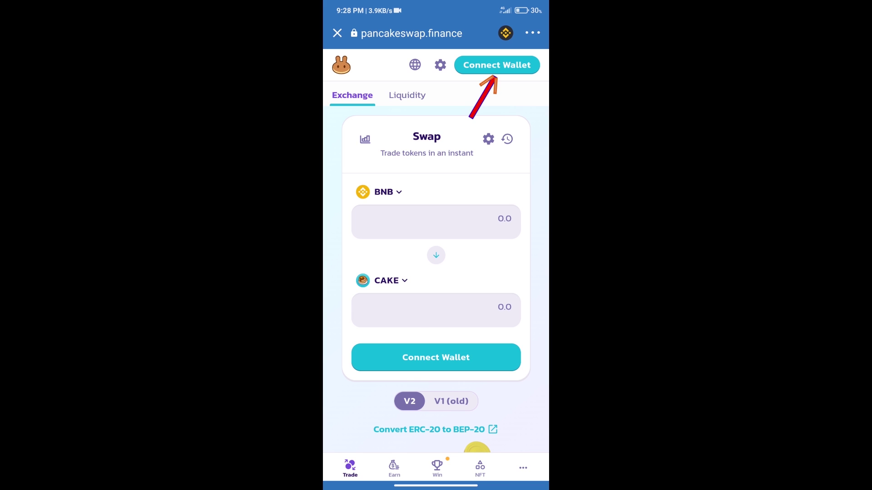
pyautogui.click(497, 65)
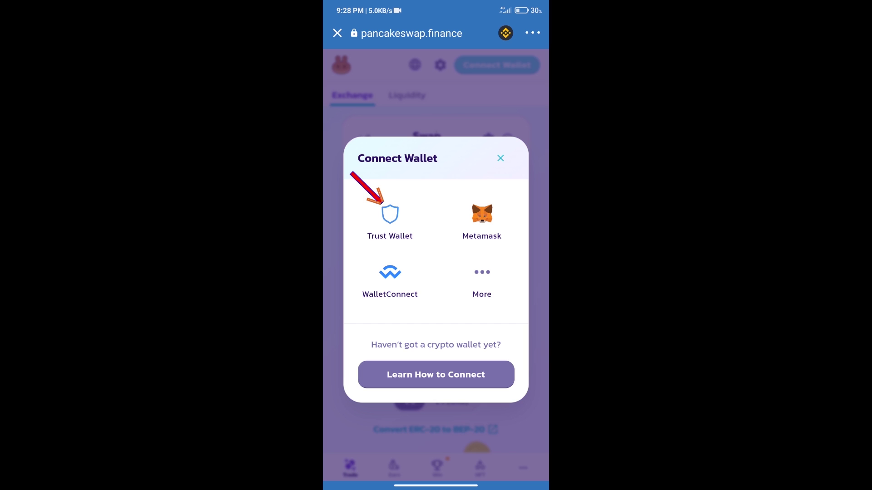
# Step: Connect the Trust Wallet account and switch to the Space Crypto price page
pyautogui.click(390, 218)
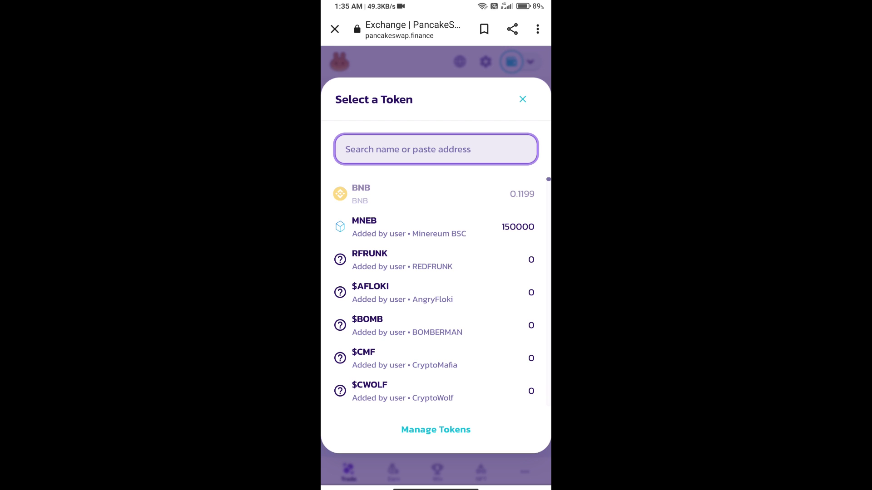
pyautogui.hotkey('alt', 'Tab')
pyautogui.click(486, 312)
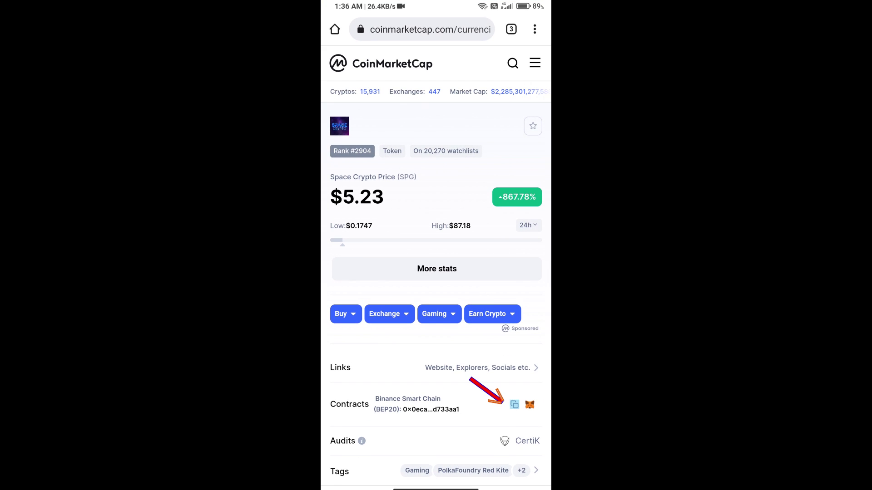
# Step: Copy Space Crypto's BEP20 contract address and return to PancakeSwap's token search
pyautogui.click(515, 404)
pyautogui.hotkey('alt', 'Tab')
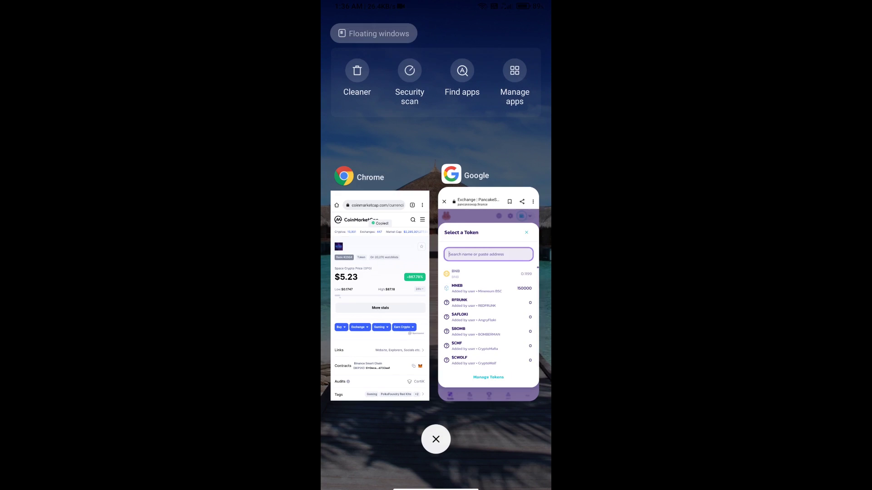
pyautogui.click(486, 311)
pyautogui.click(436, 149)
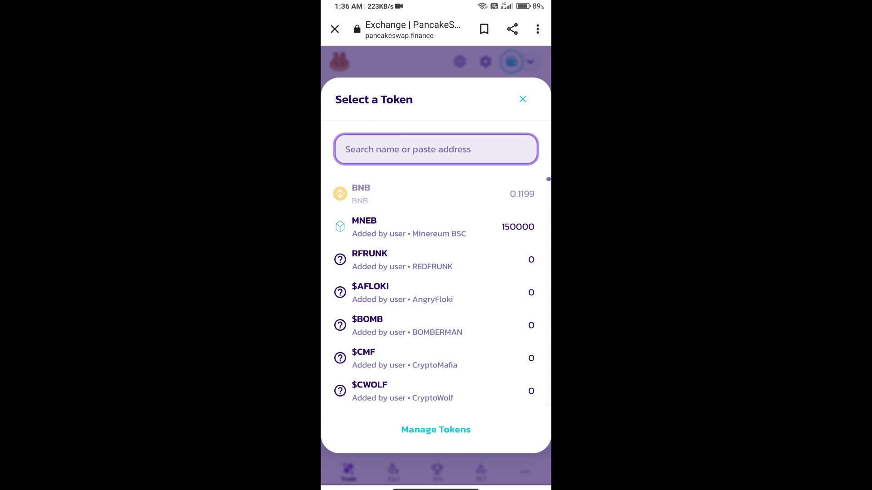
# Step: Paste the SPG contract address, accept the risk warning, and import Space Genesis (SPG)
pyautogui.click(348, 149)
pyautogui.click(350, 124)
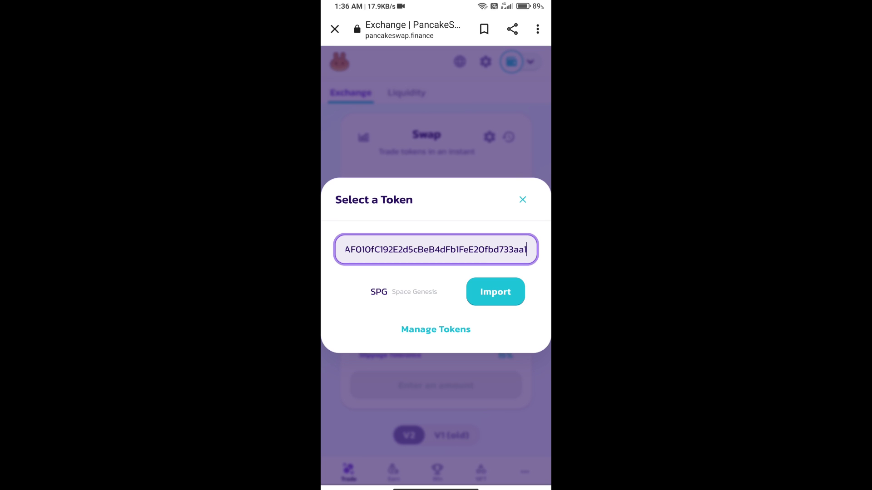
pyautogui.click(496, 292)
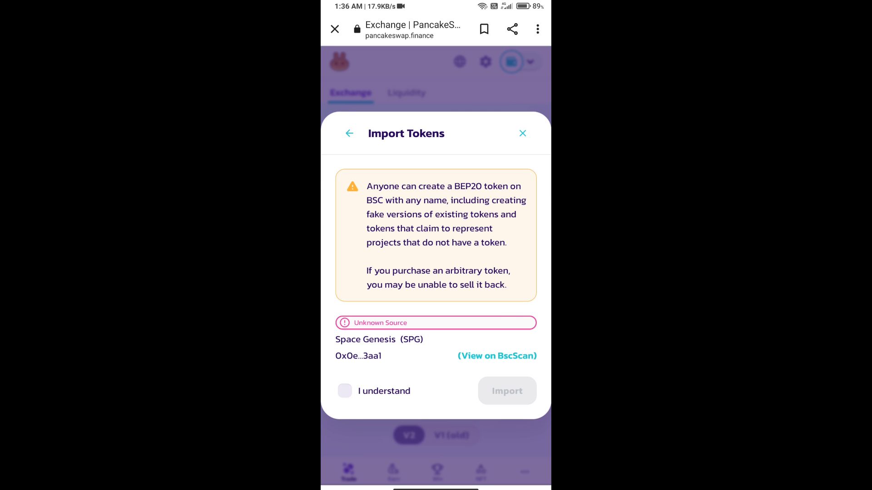
pyautogui.click(345, 392)
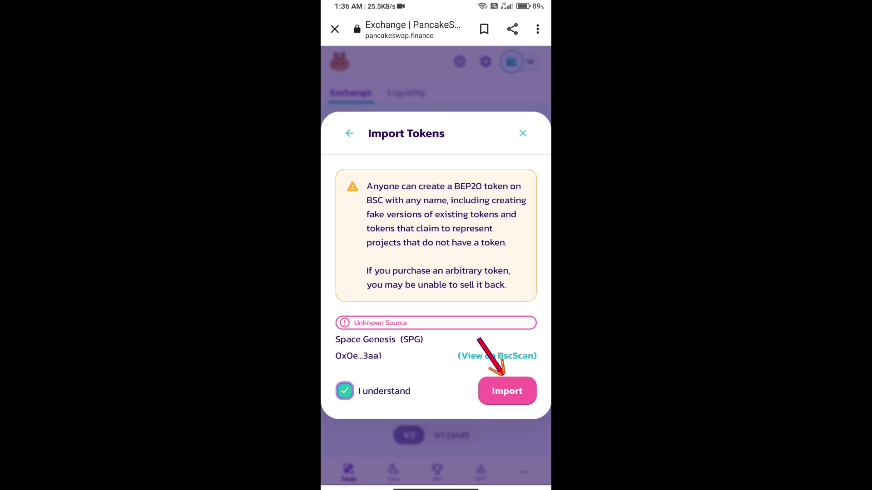
pyautogui.click(508, 391)
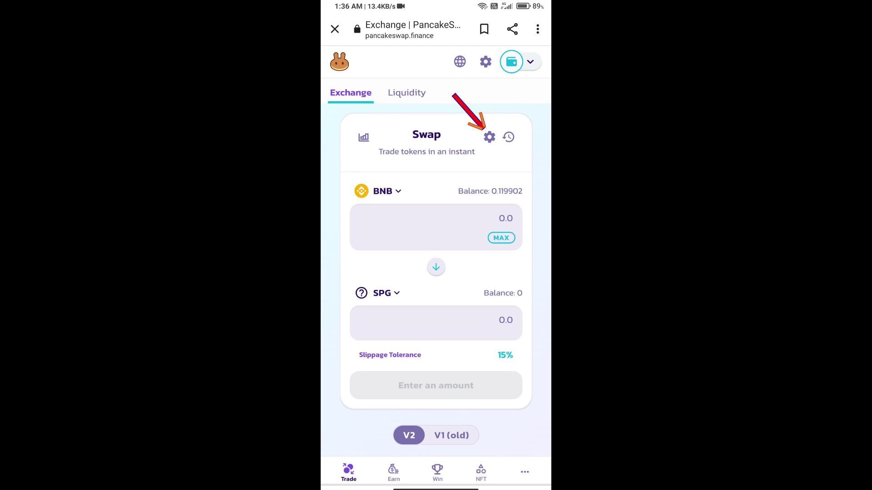
# Step: Enter a custom 3% slippage tolerance in the swap settings and close them
pyautogui.click(489, 137)
pyautogui.click(479, 368)
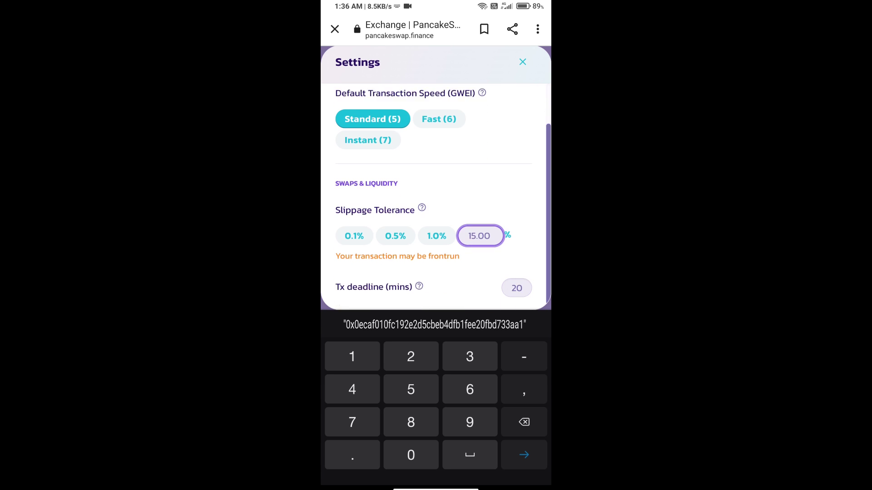
pyautogui.click(469, 356)
pyautogui.write('3')
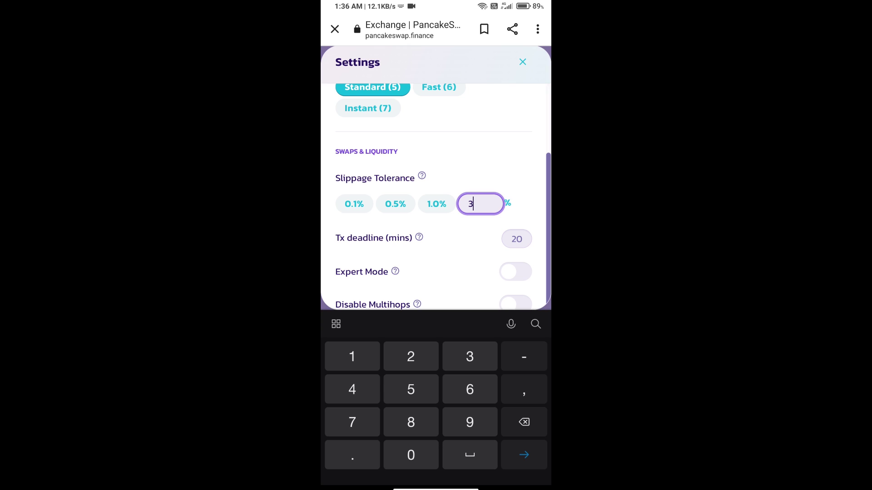
pyautogui.click(522, 63)
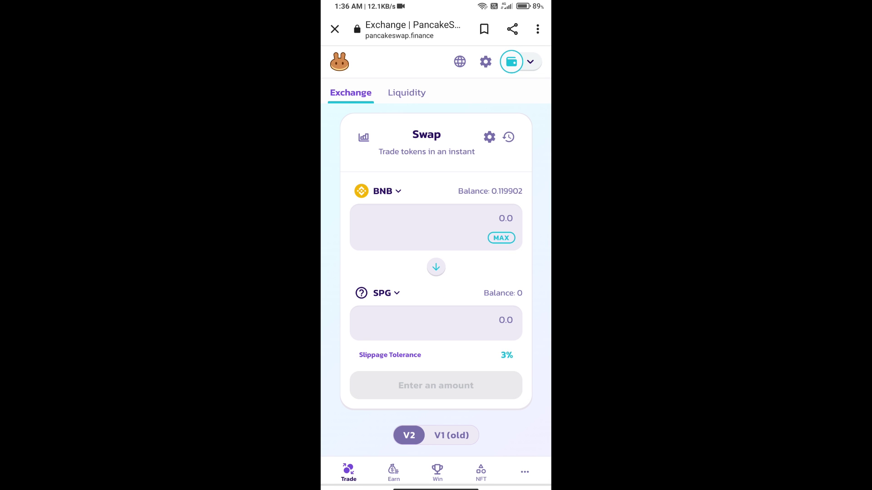
# Step: Request 1 SPG for about 0.0004035 BNB and review the swap confirmation
pyautogui.click(437, 217)
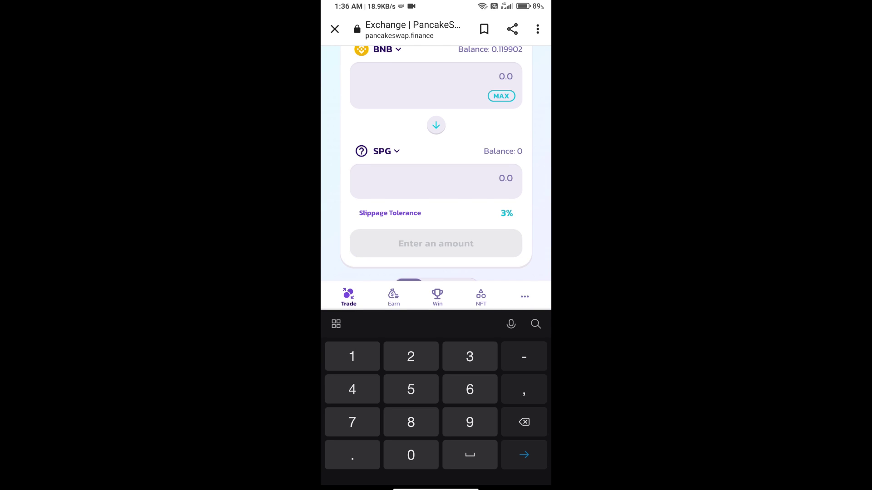
pyautogui.write('1')
pyautogui.scroll(-3, 436, 171)
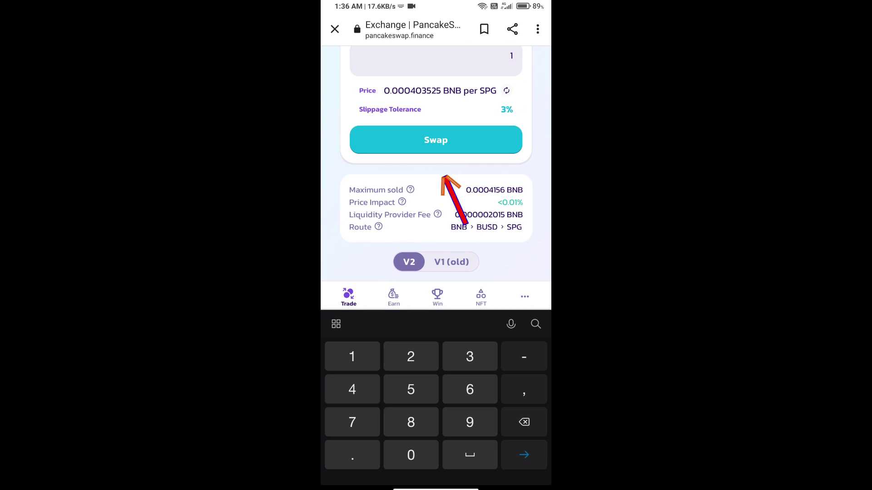
pyautogui.click(436, 140)
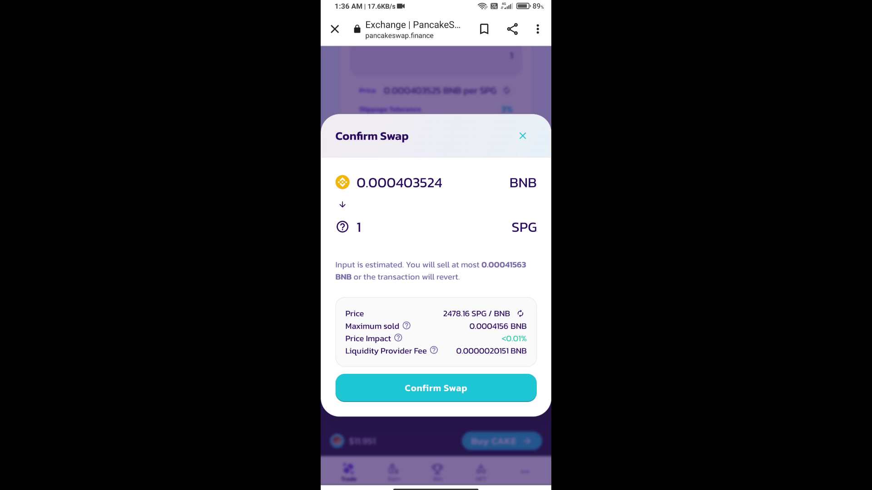